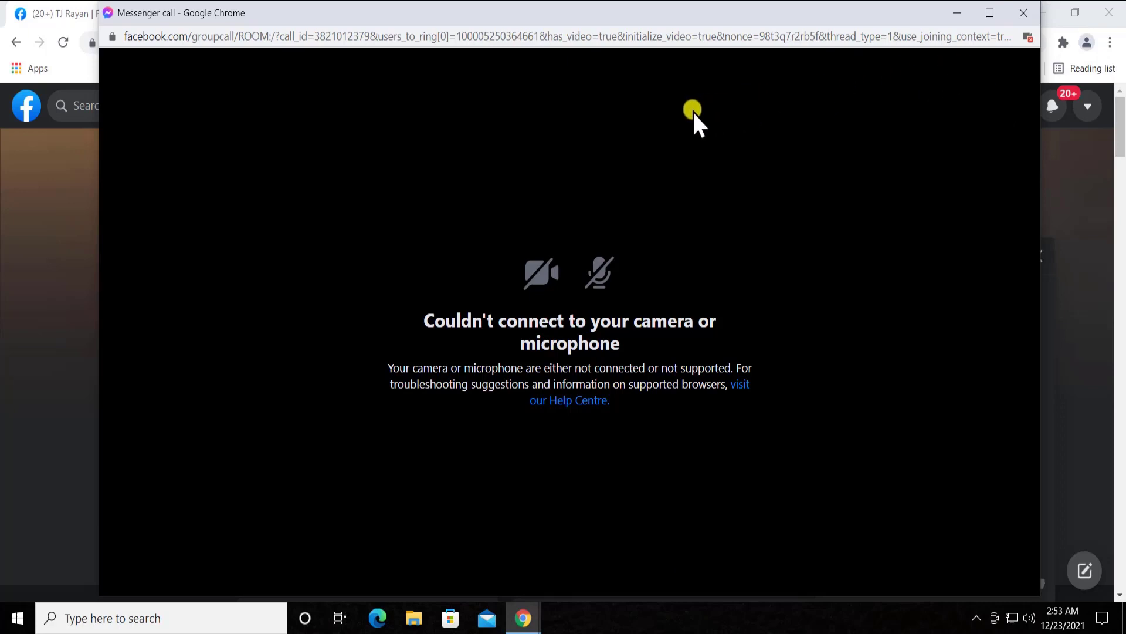
left_click(1029, 38)
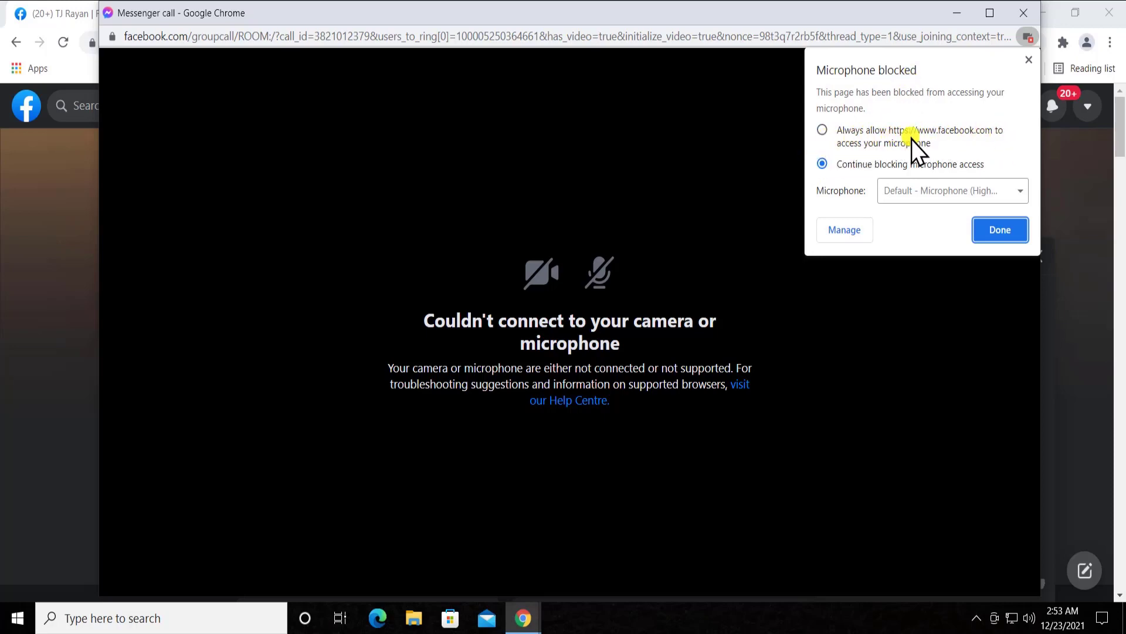
left_click(822, 131)
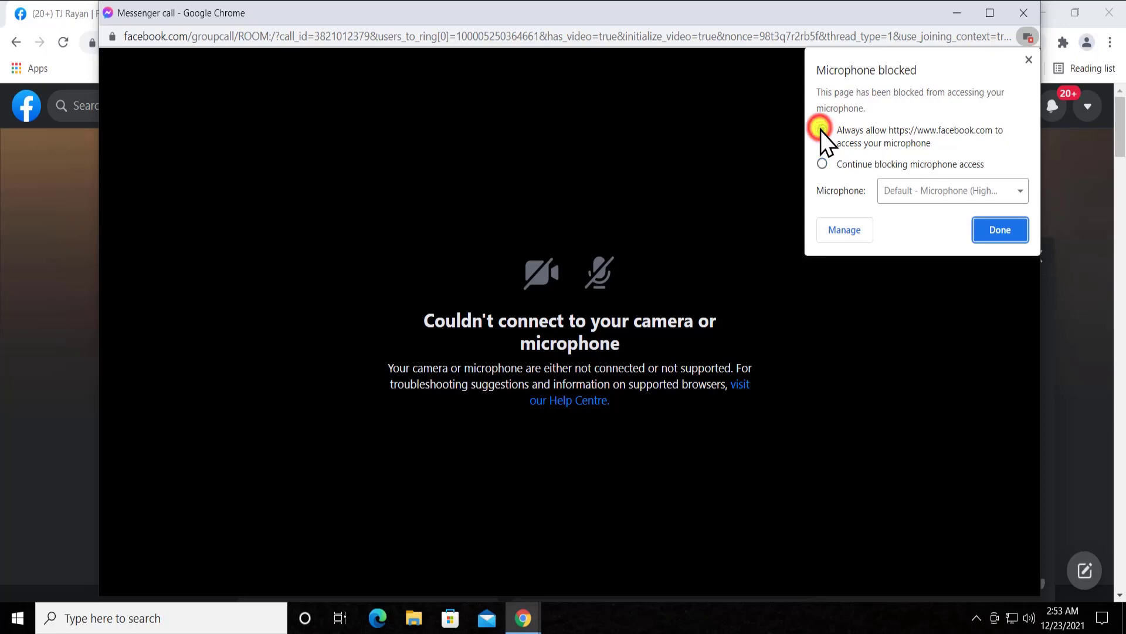
left_click(1003, 231)
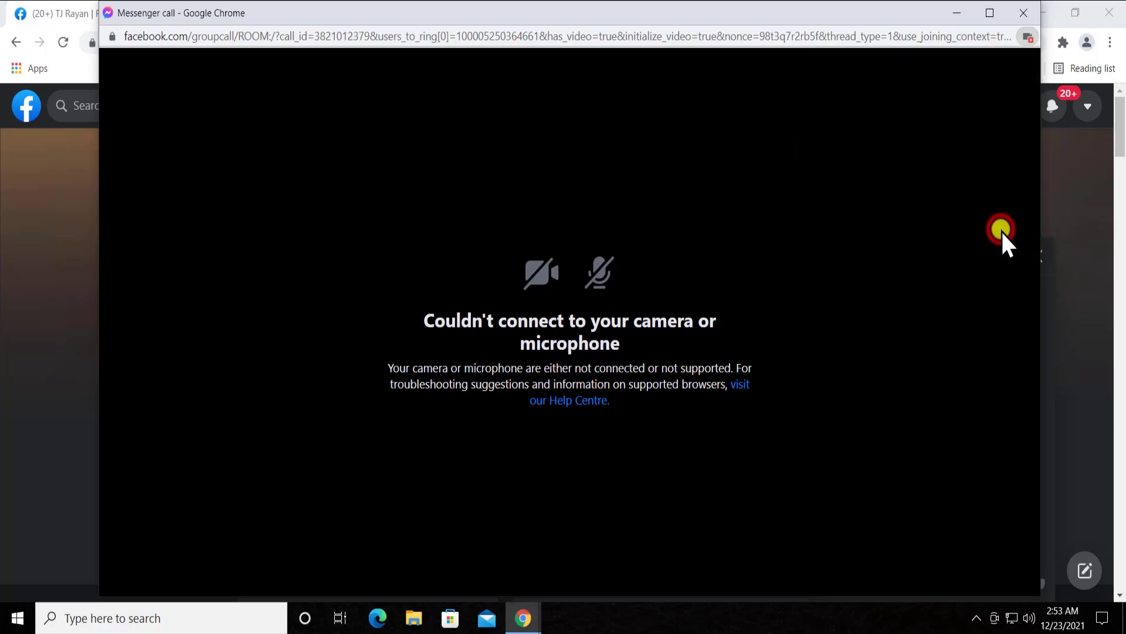
left_click(1026, 39)
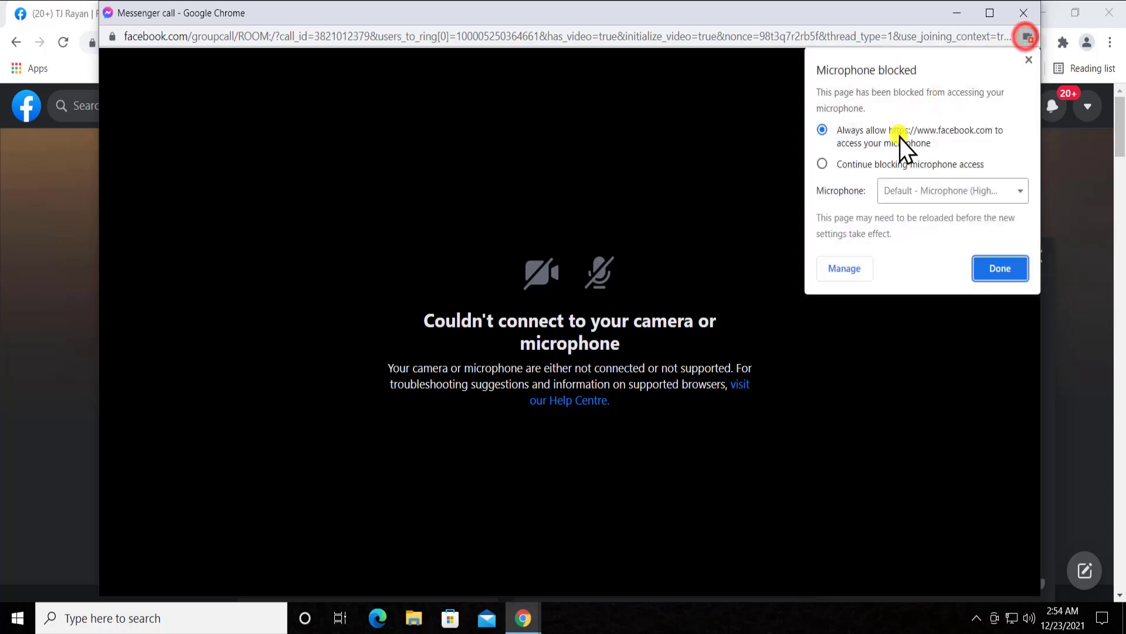
- Go from Manage to Chrome's Settings > Privacy and security > Site settings and scroll the list
left_click(838, 271)
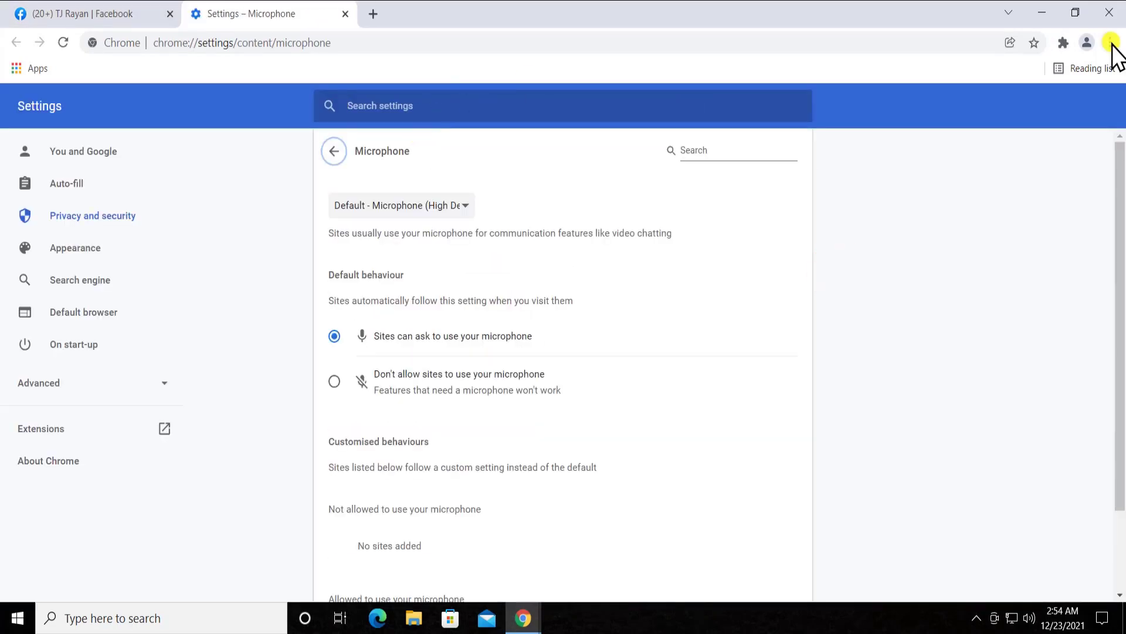
left_click(1112, 43)
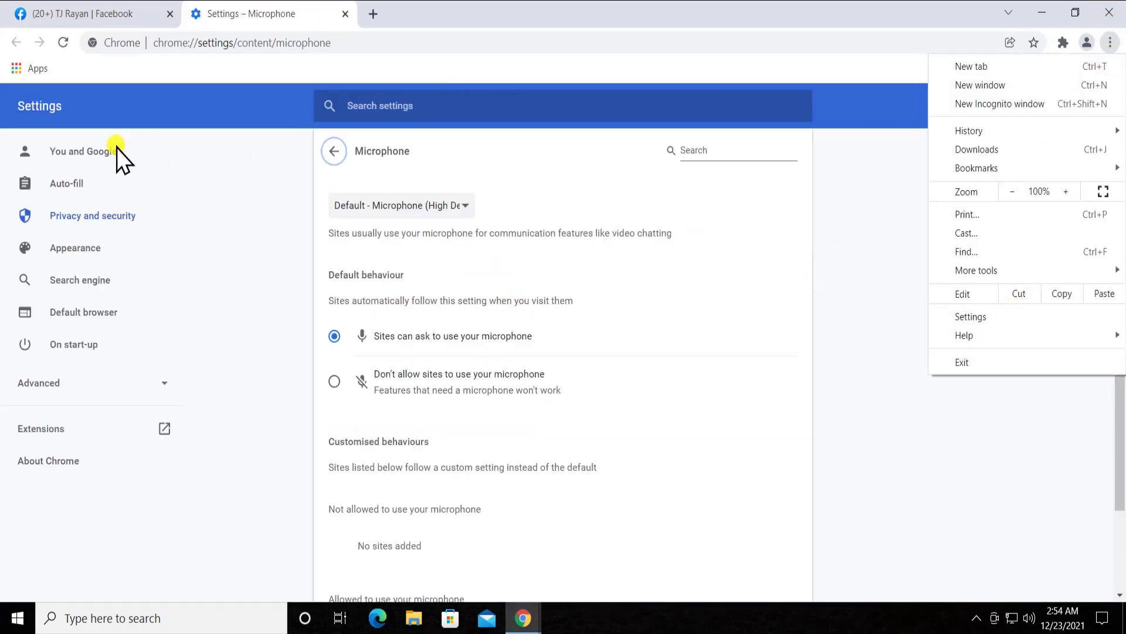
left_click(54, 221)
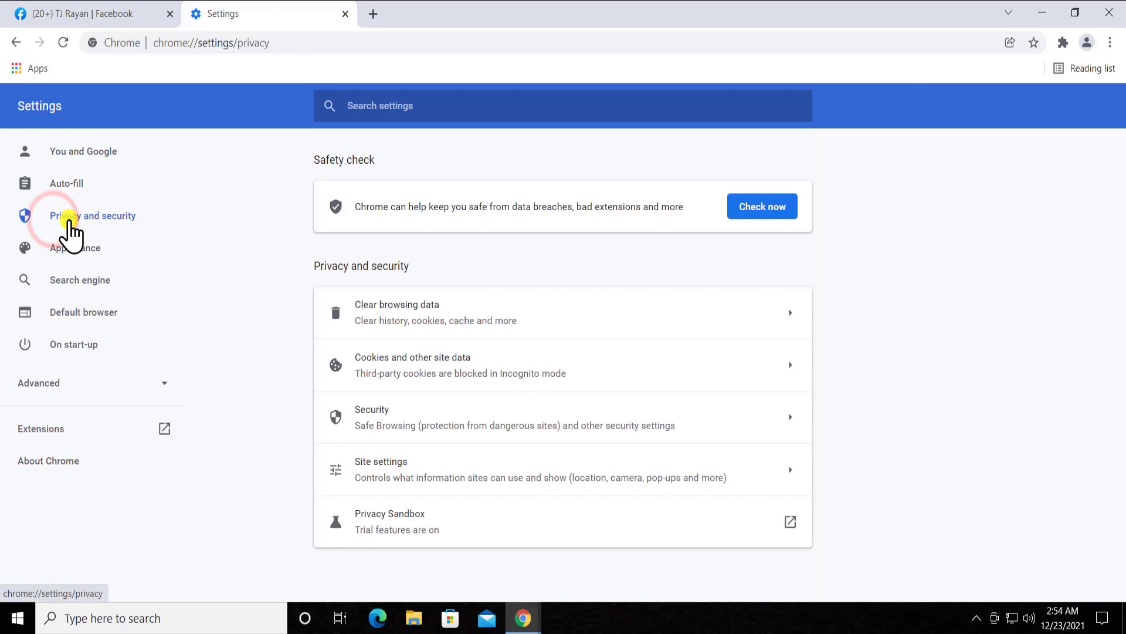
left_click(384, 470)
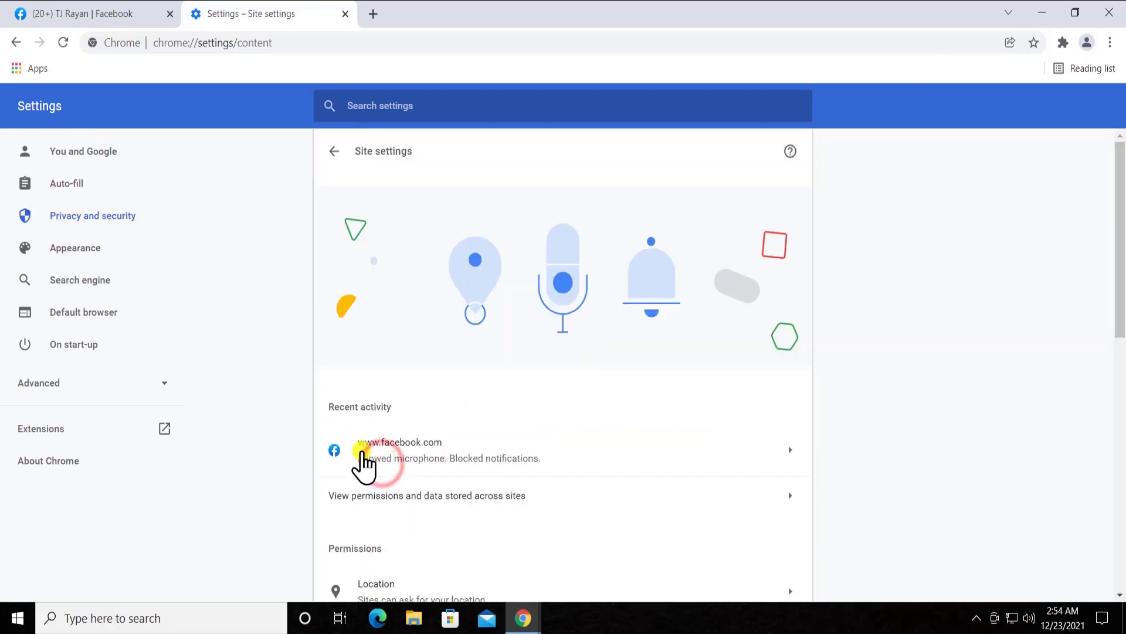
scroll(613, 364, "down", 1)
scroll(613, 363, "down", 2)
left_click(458, 292)
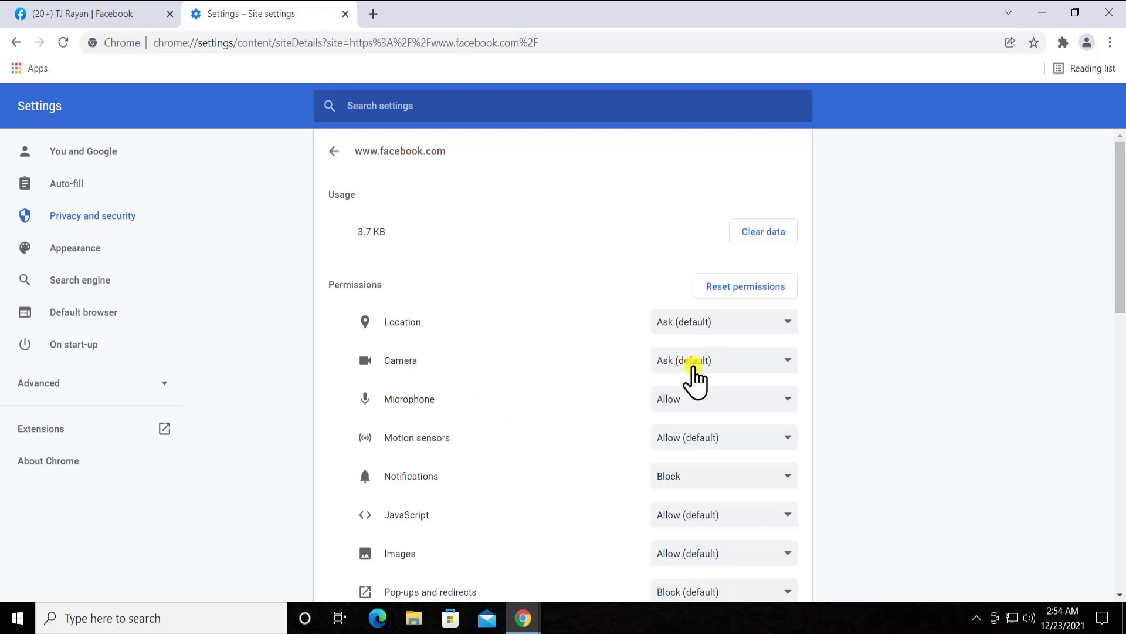
left_click(778, 364)
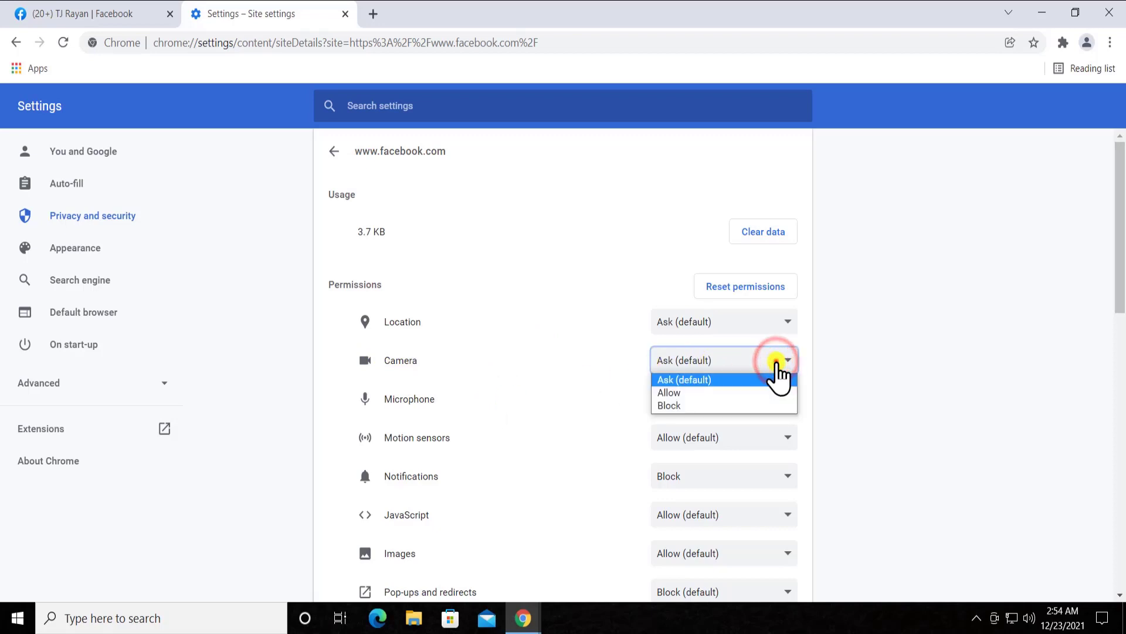
left_click(779, 373)
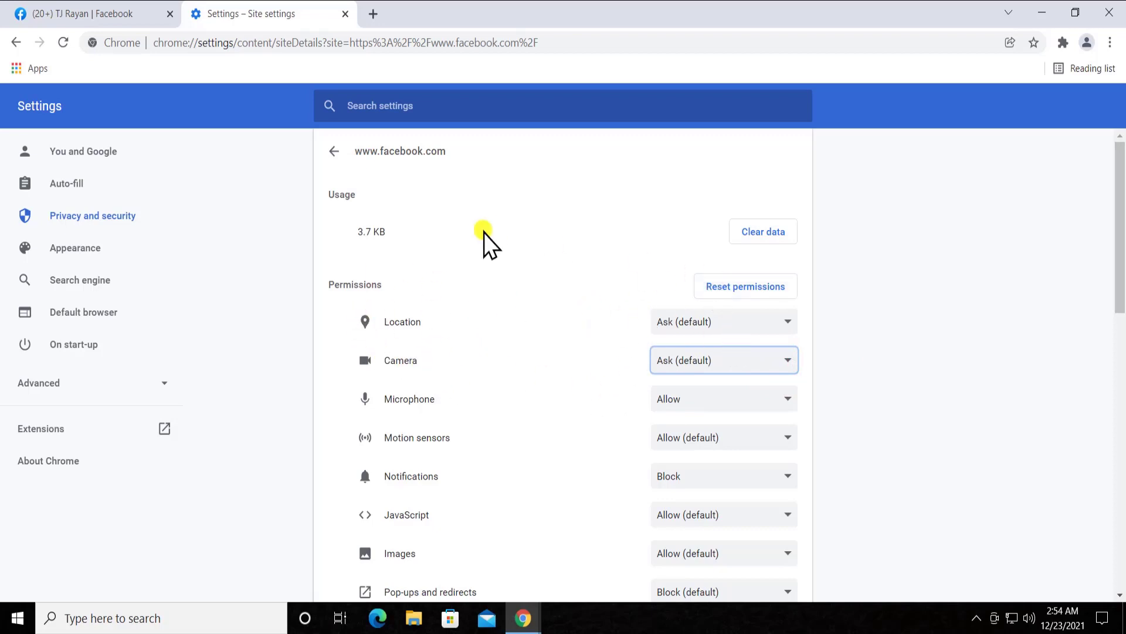
- Change facebook.com's Microphone permission from Allow to Ask (default) and minimize the Settings window
left_click(712, 401)
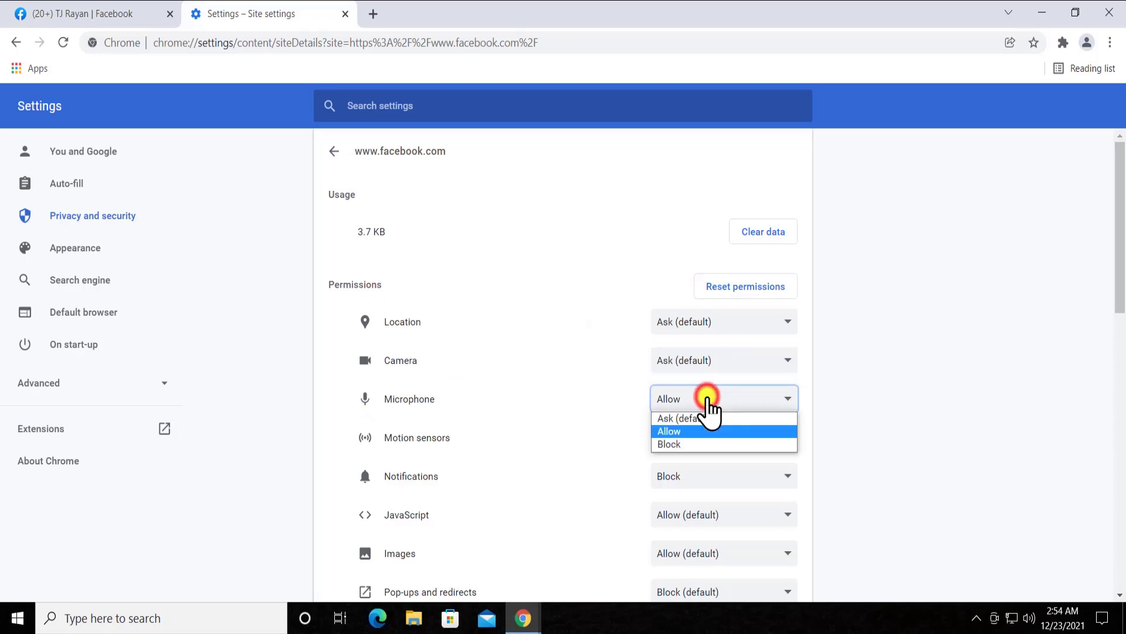
left_click(542, 400)
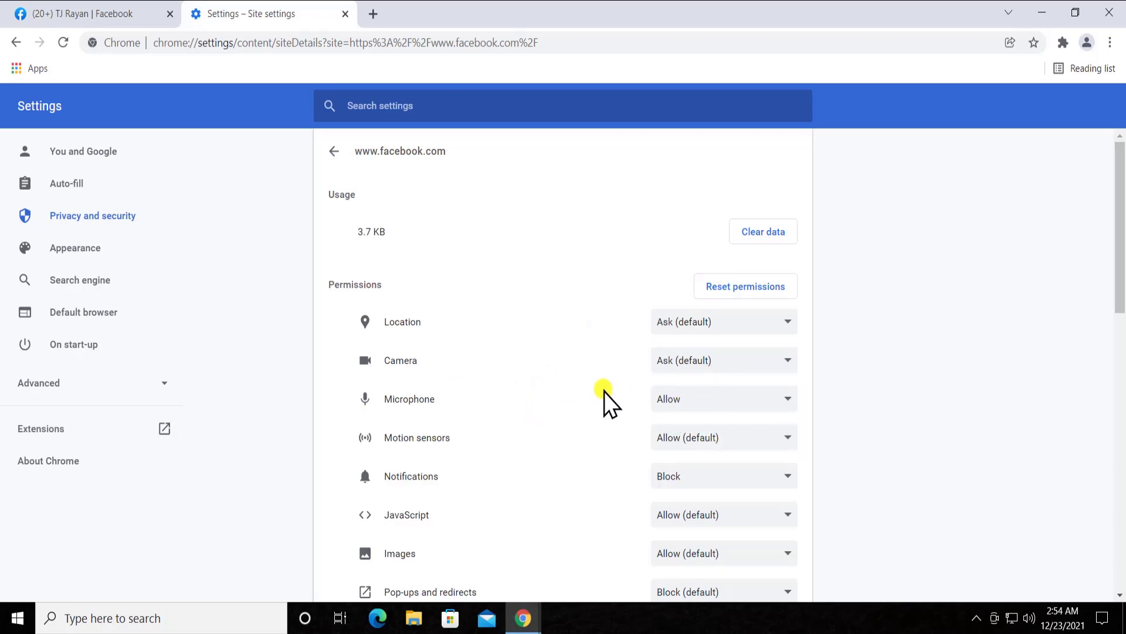
left_click(703, 396)
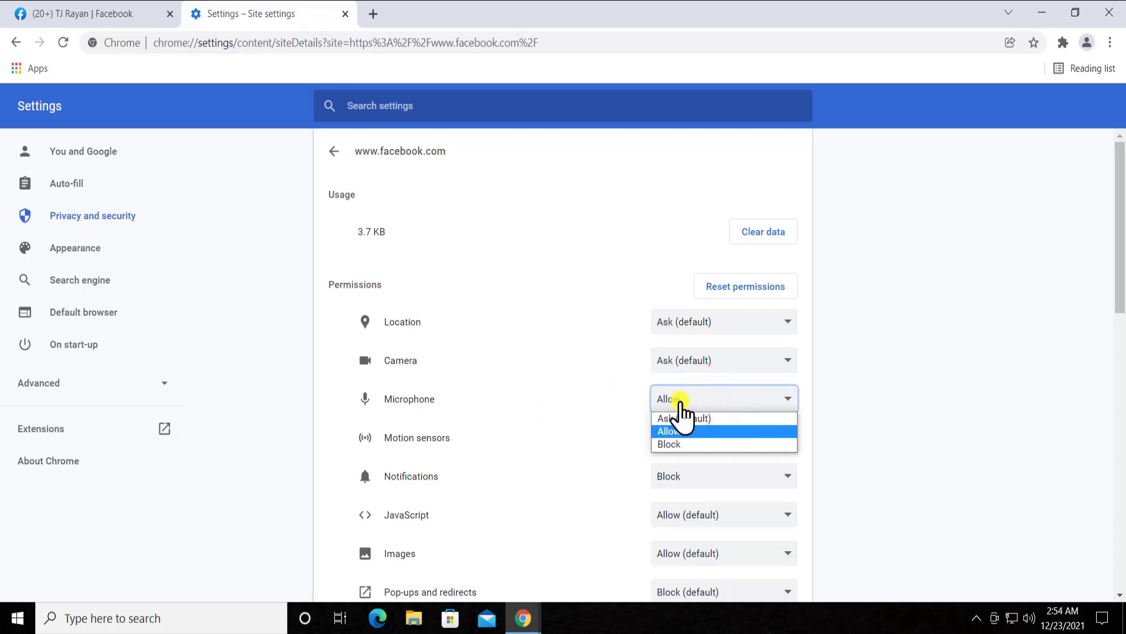
left_click(707, 420)
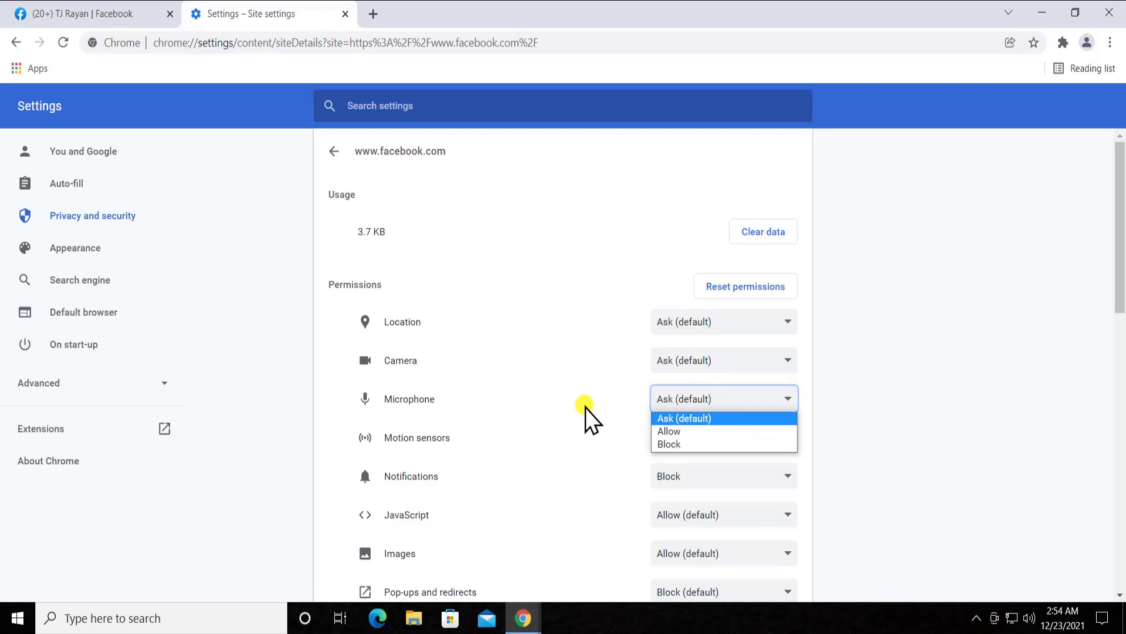
left_click(571, 400)
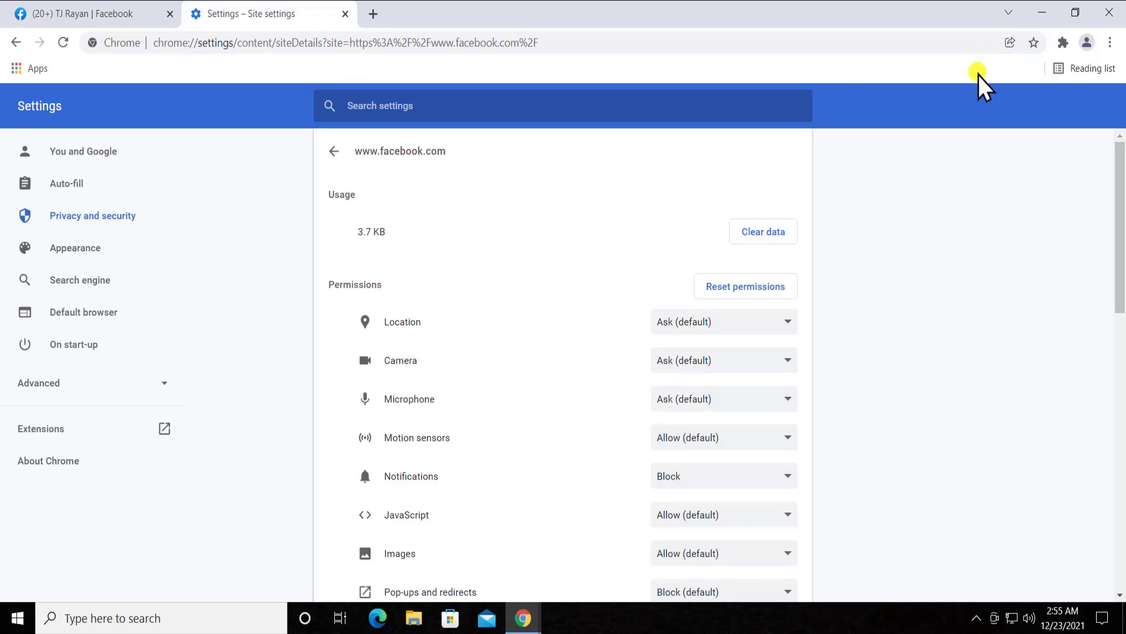
left_click(1040, 14)
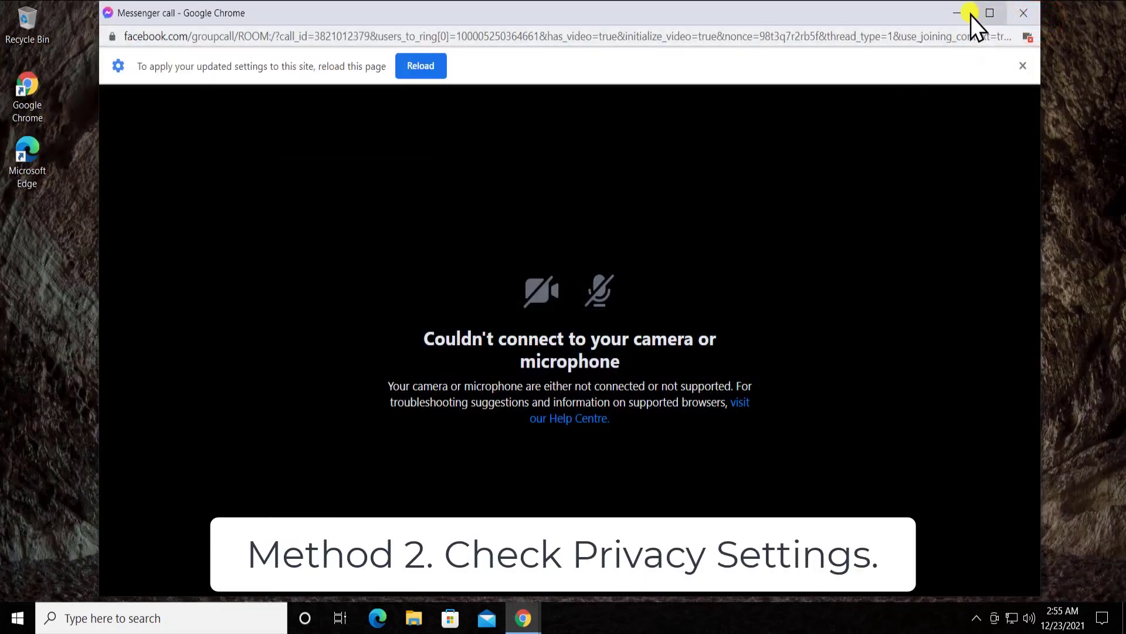
- Minimize the Messenger call window and launch Windows Settings from the Start menu's gear
left_click(959, 13)
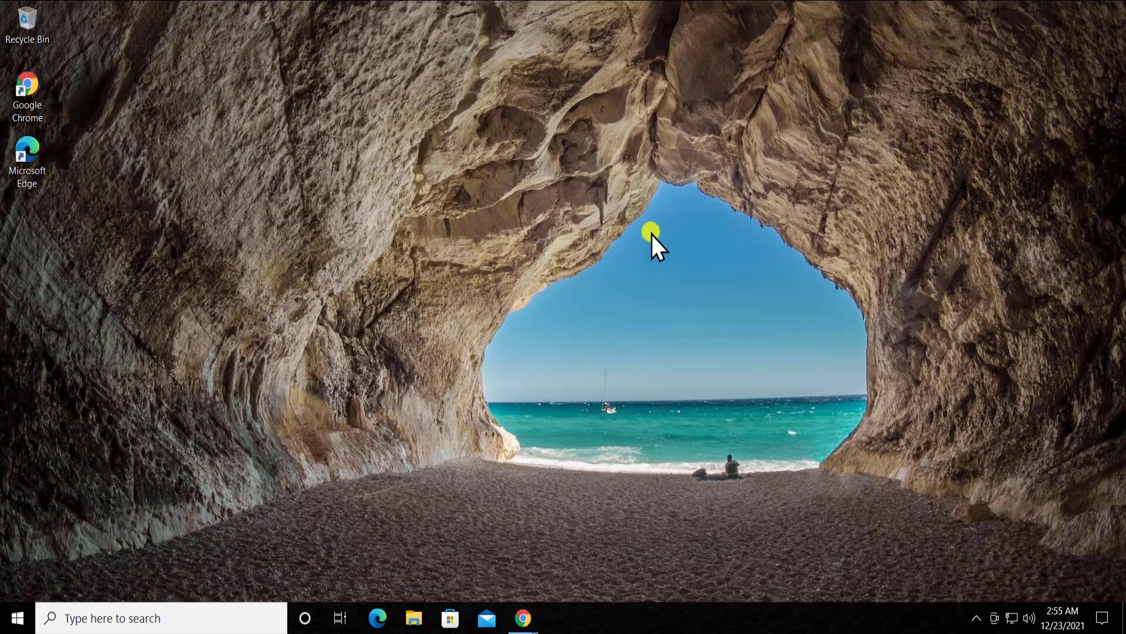
left_click(17, 621)
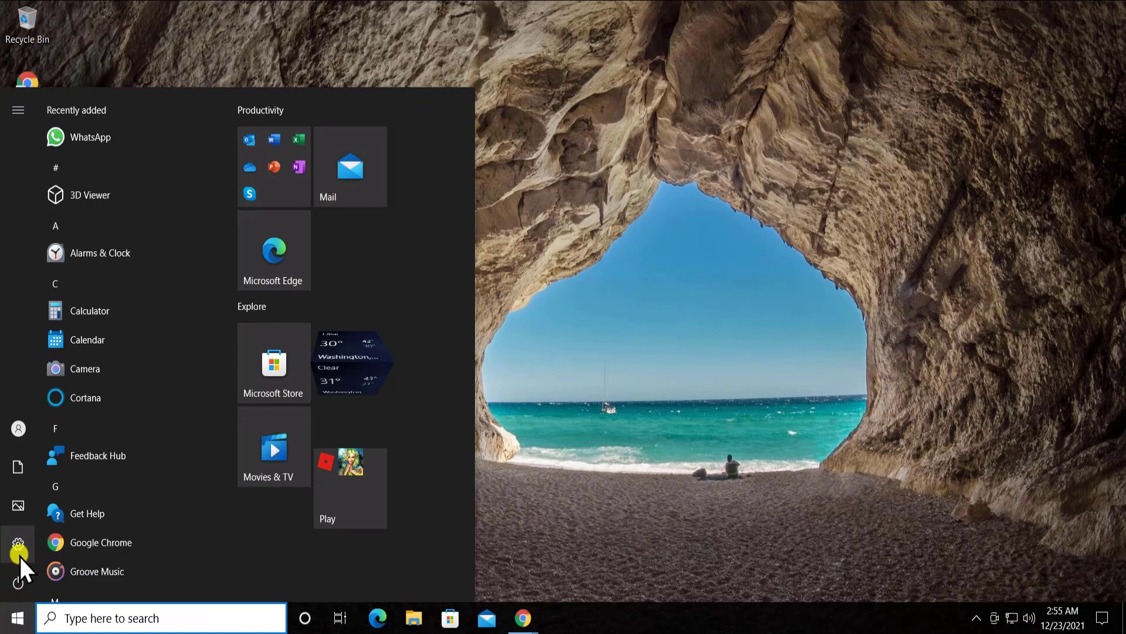
mouse_move(18, 555)
left_click(114, 554)
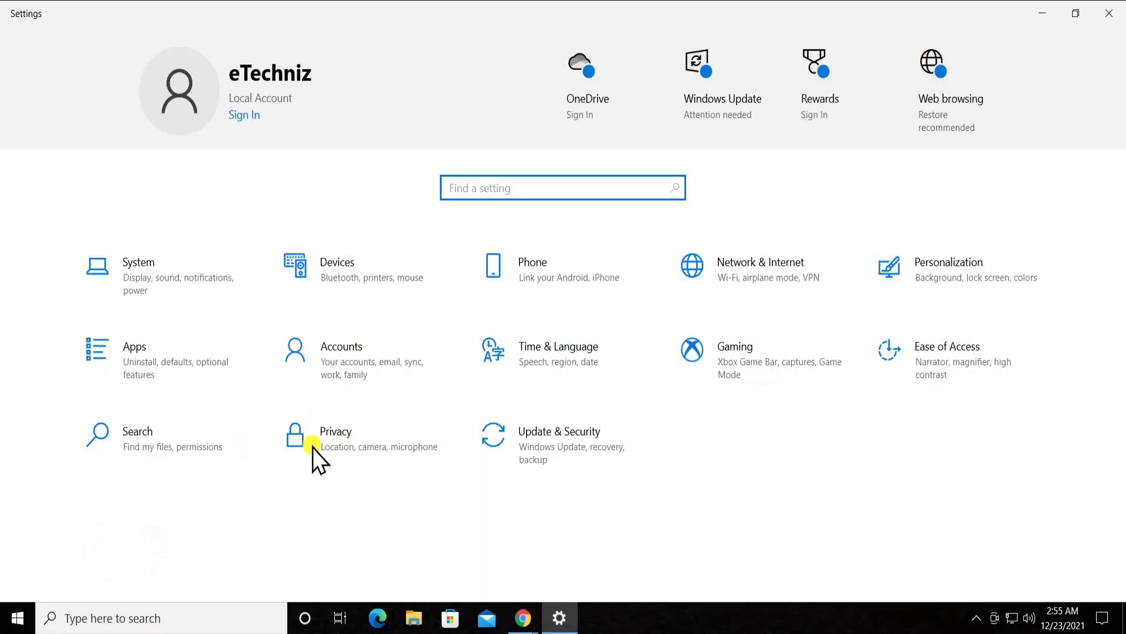
- In Privacy, check that app camera access is on, then move to the Microphone page
left_click(378, 456)
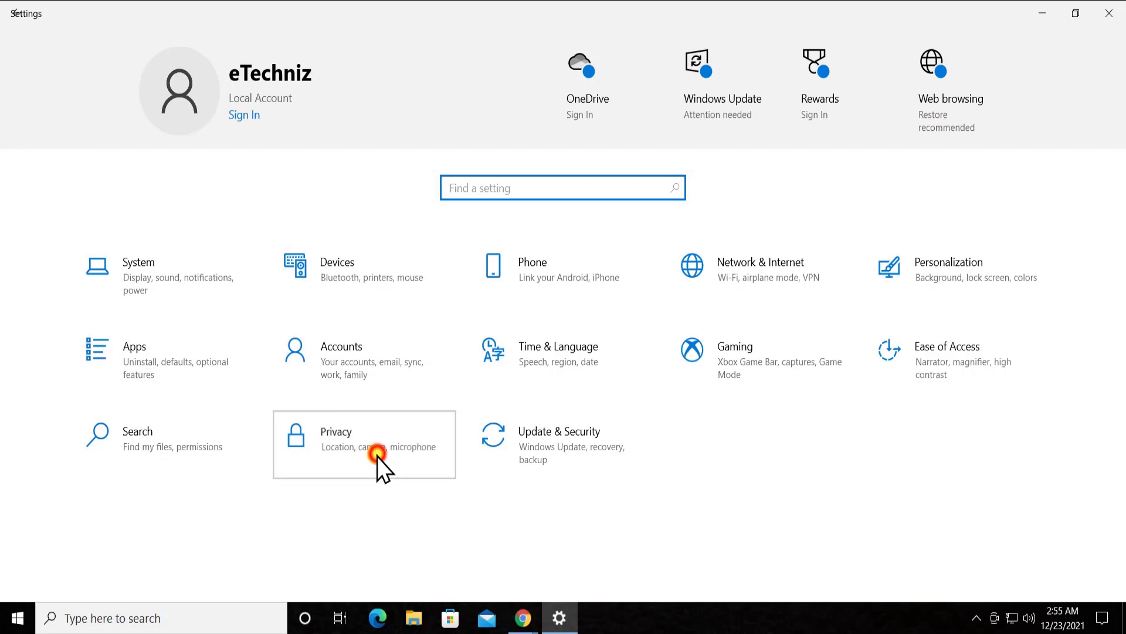
scroll(117, 421, "down", 2)
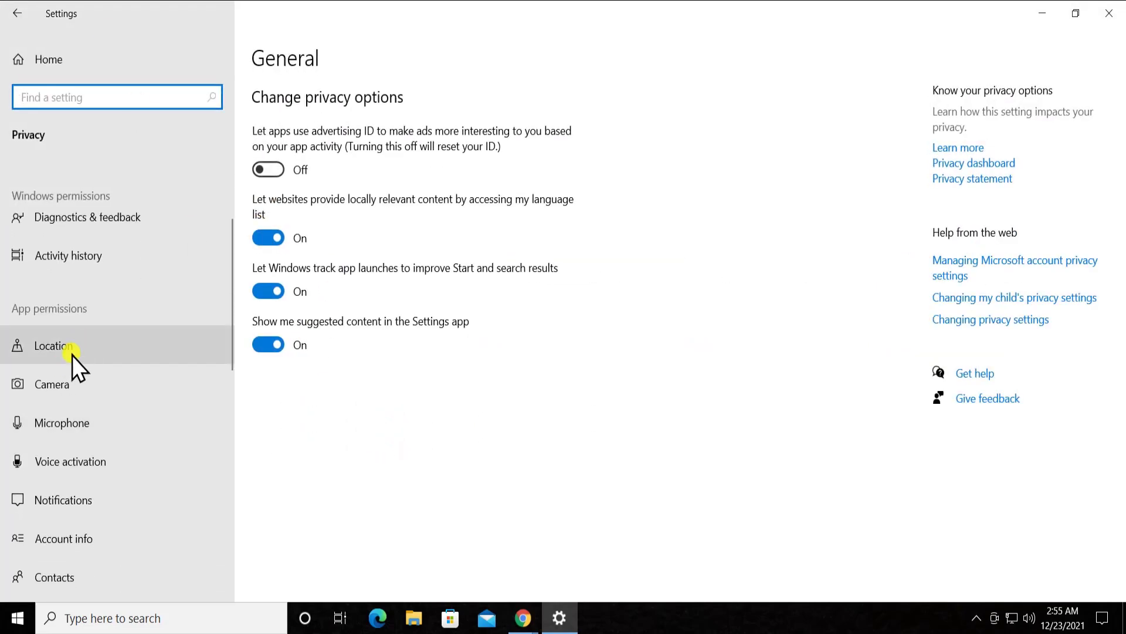
left_click(114, 385)
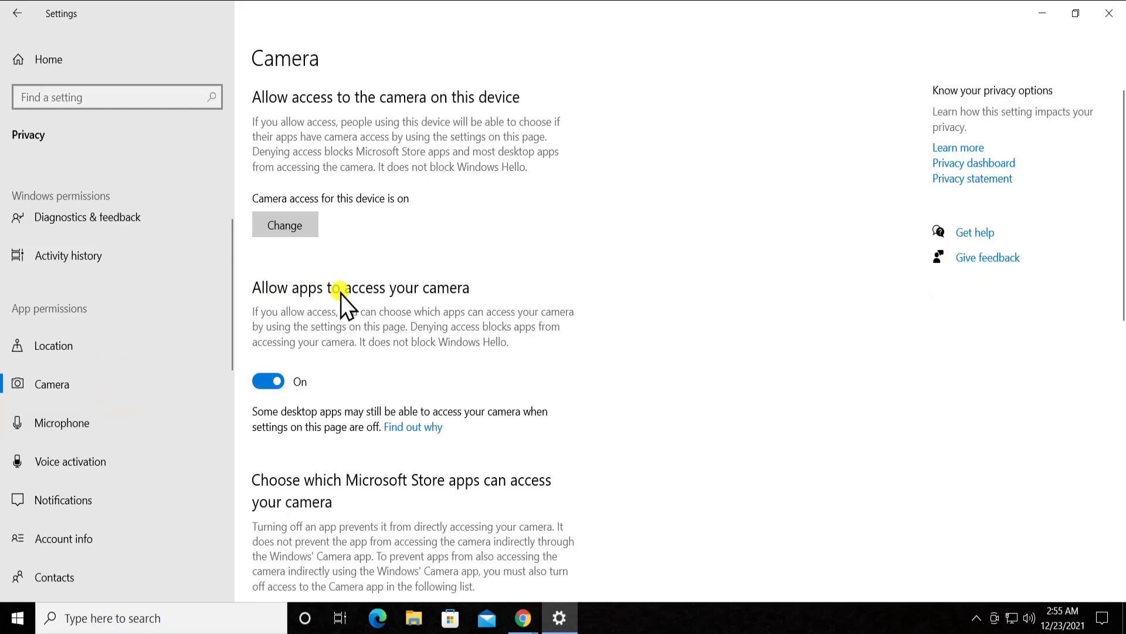
scroll(372, 389, "down", 6)
scroll(386, 375, "up", 3)
scroll(386, 377, "down", 5)
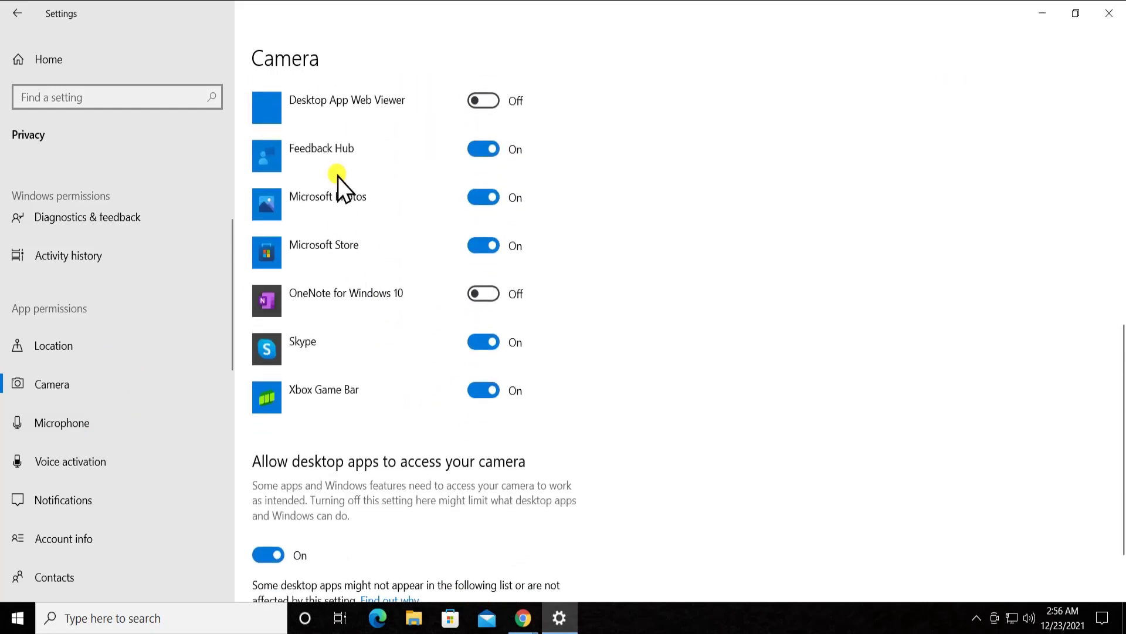
left_click(90, 432)
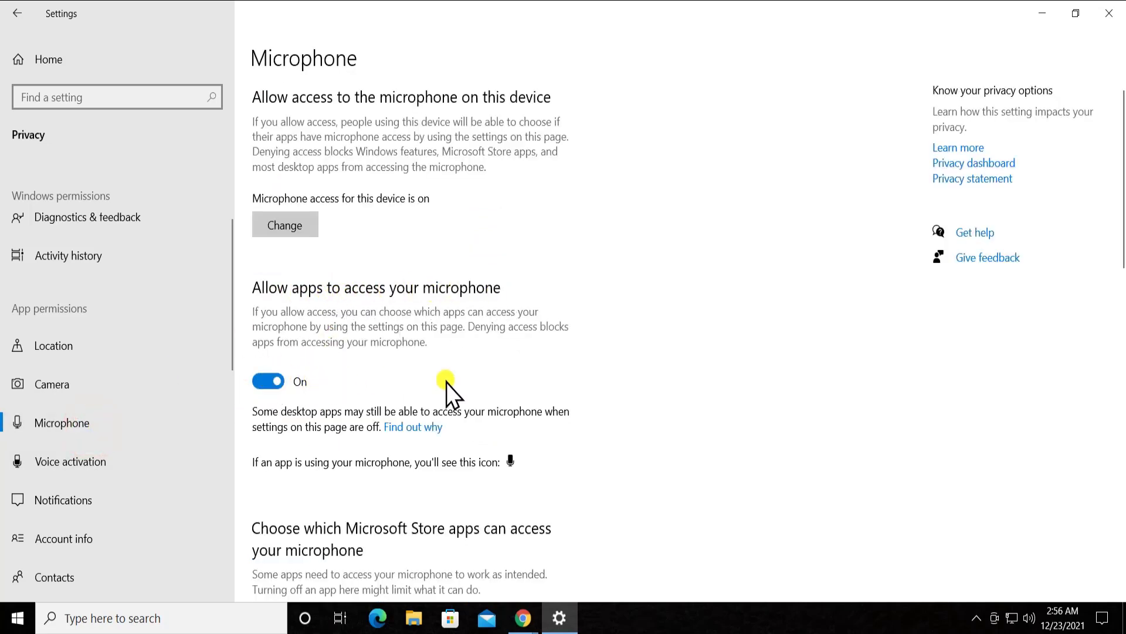
- Turn 'Allow apps to access your microphone' off and back on, review the app list, and close Settings
left_click(267, 383)
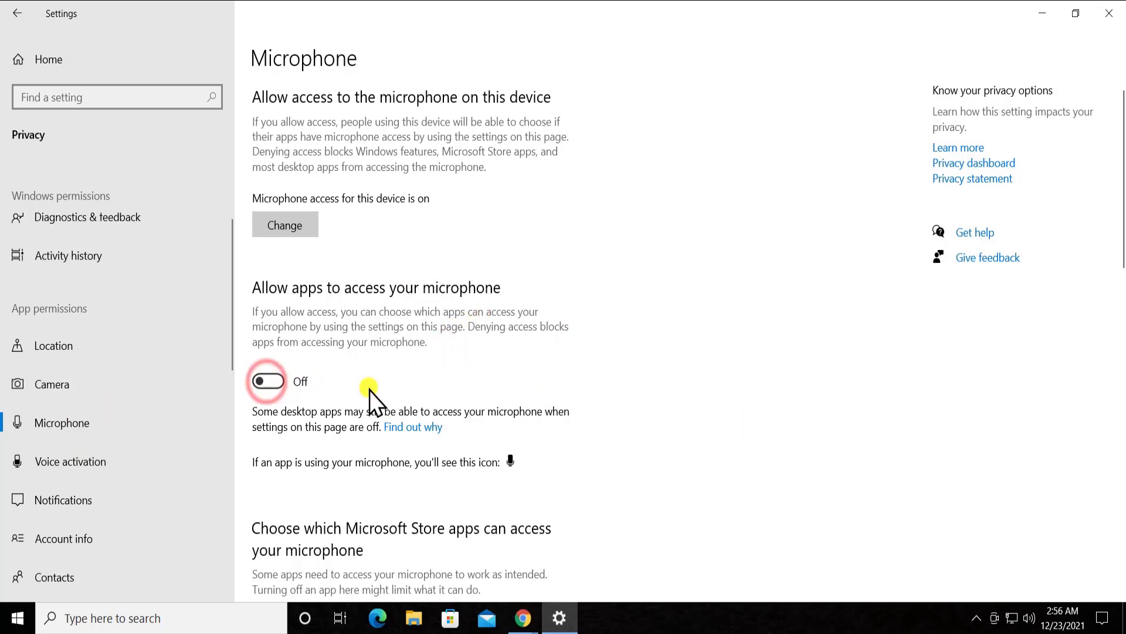
left_click(280, 387)
scroll(598, 364, "down", 5)
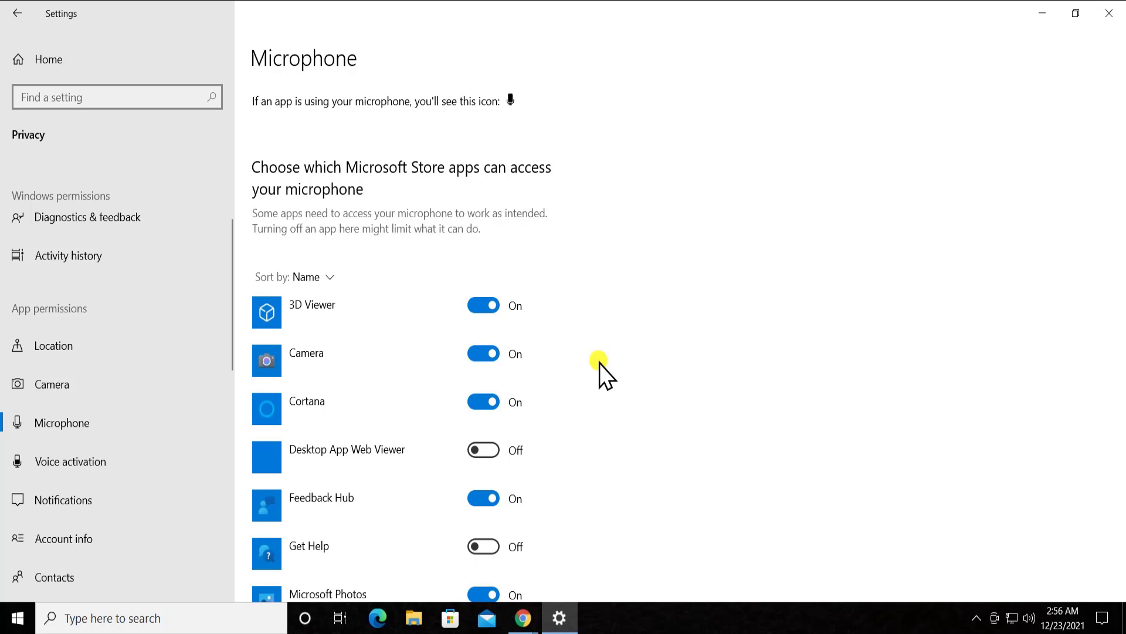
scroll(603, 363, "up", 4)
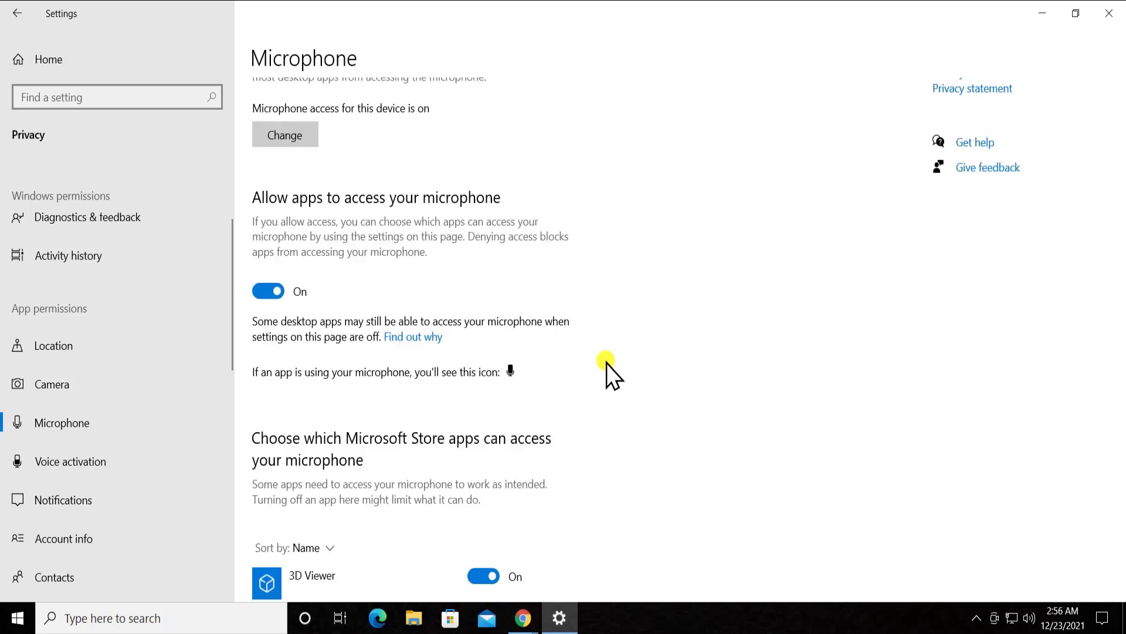
scroll(607, 363, "up", 2)
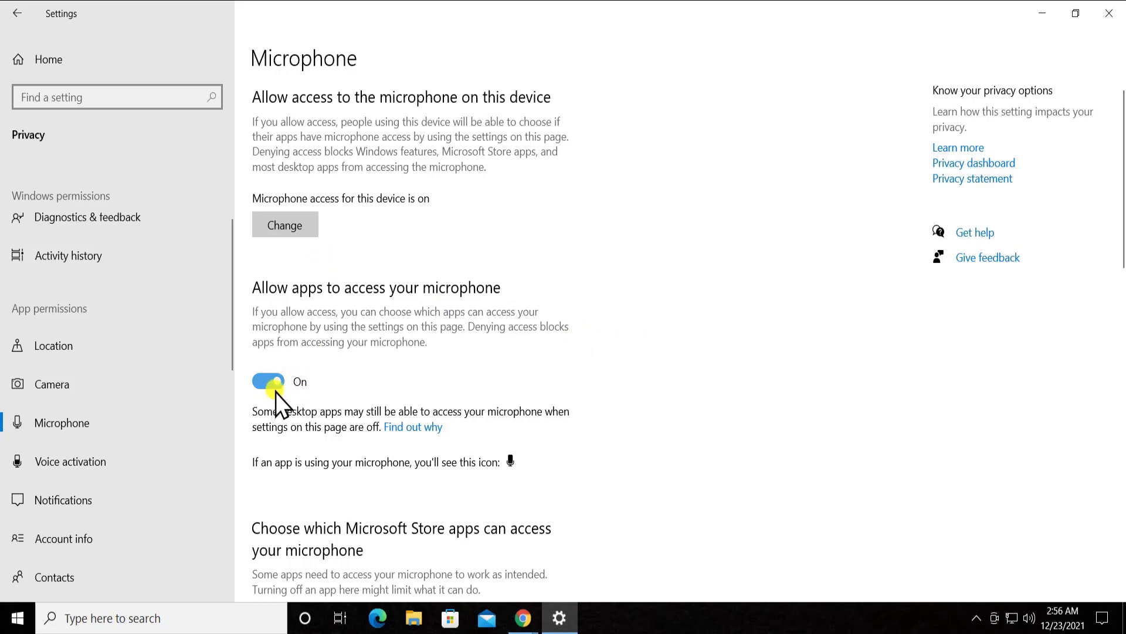
left_click(1108, 13)
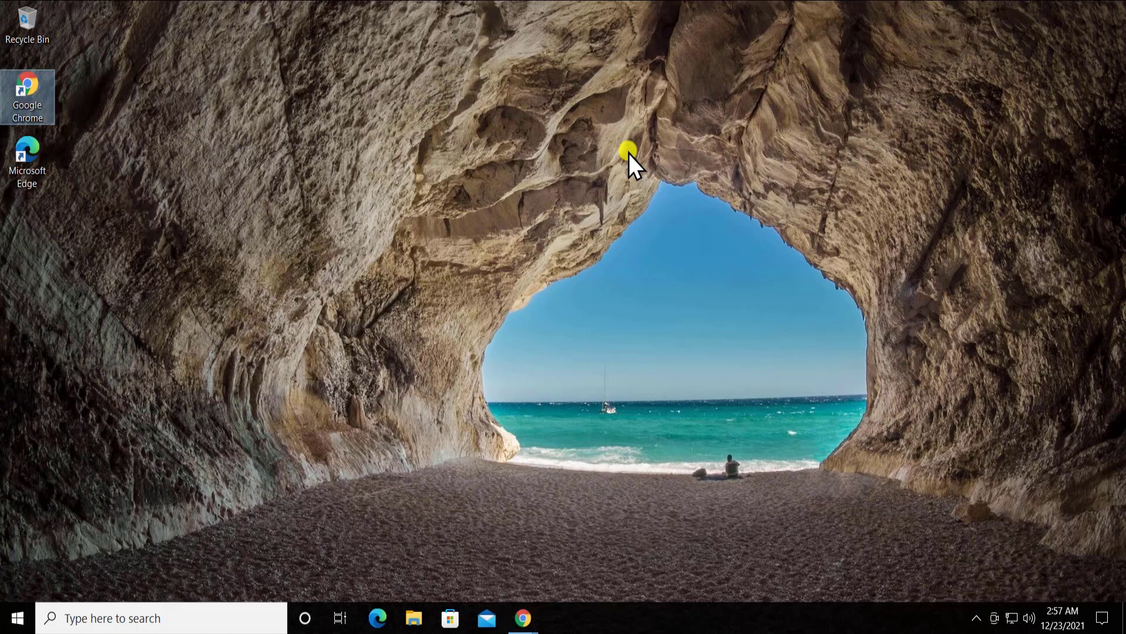
left_click(629, 154)
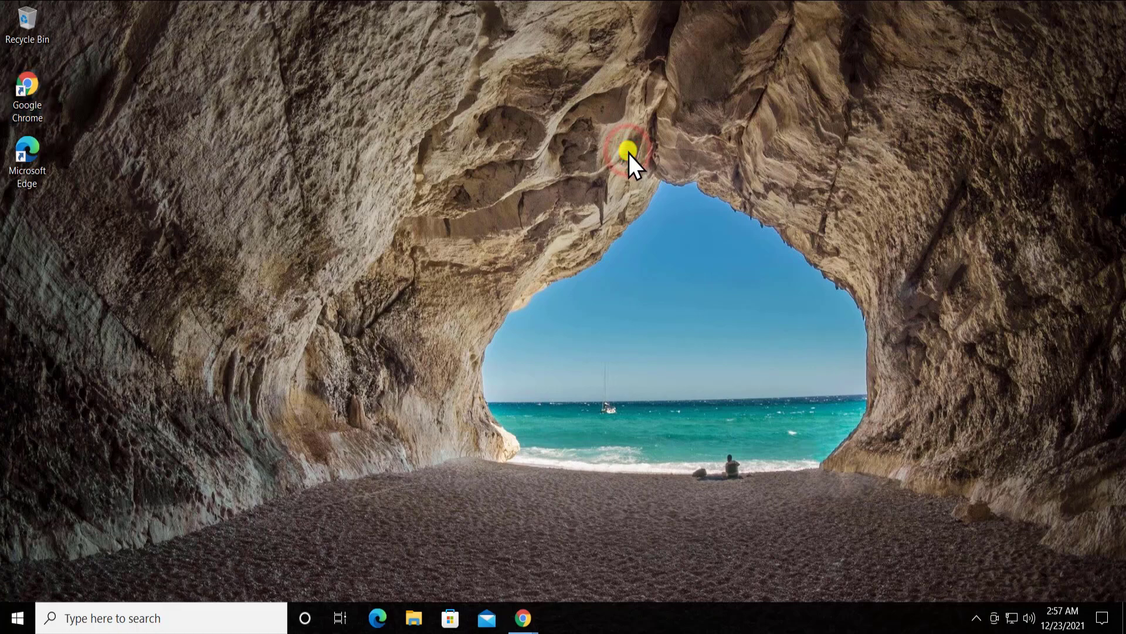